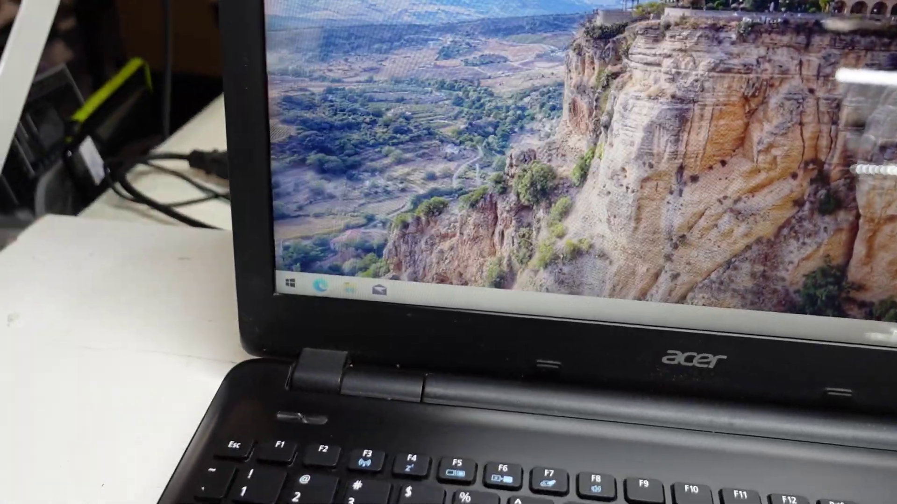
{"action": "key", "text": "super"}
{"action": "key", "text": "super"}
{"action": "key", "text": "super"}
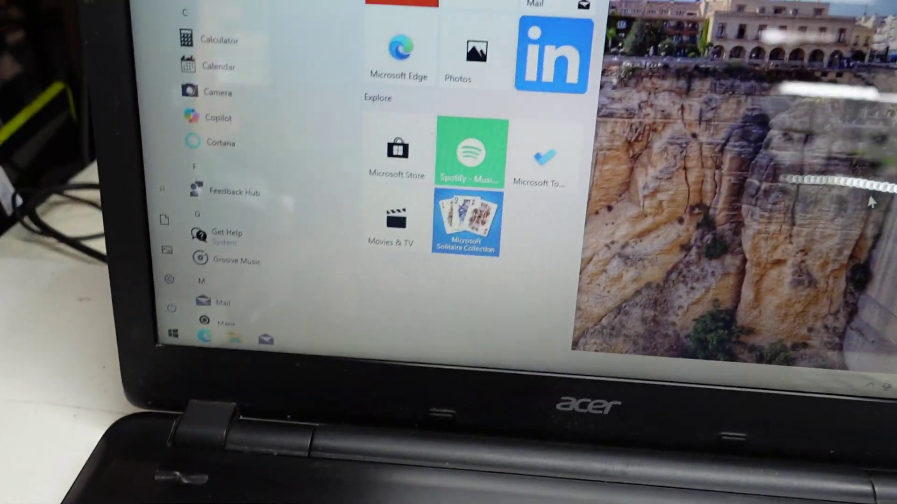
{"action": "key", "text": "super"}
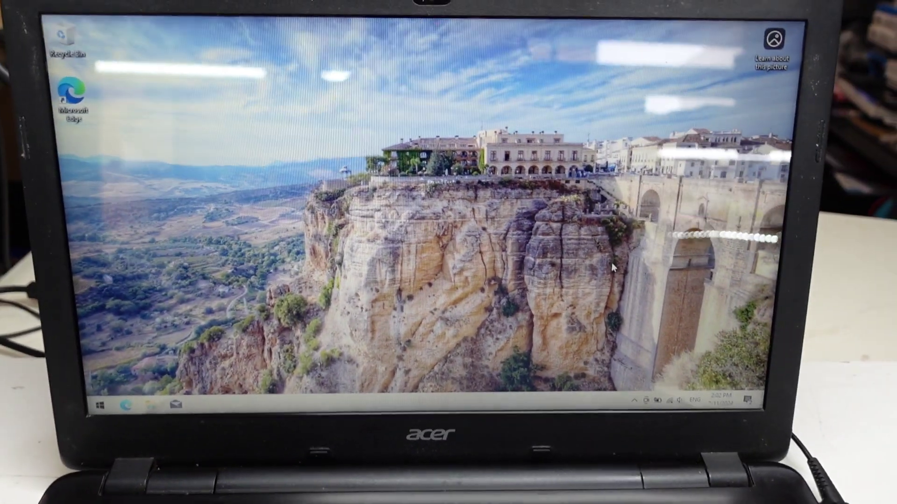